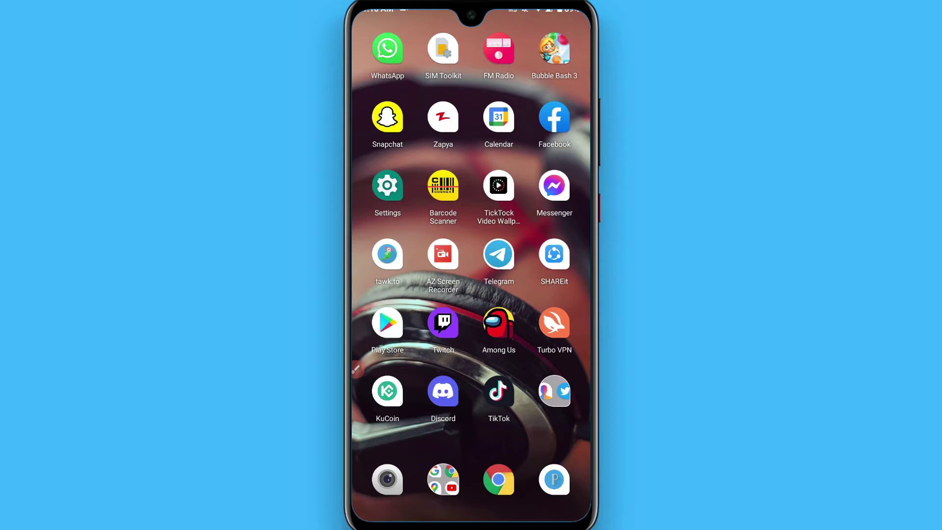
Search the Play Store for 'insta', find the installed Instagram listing, then return home.
left_click(388, 322)
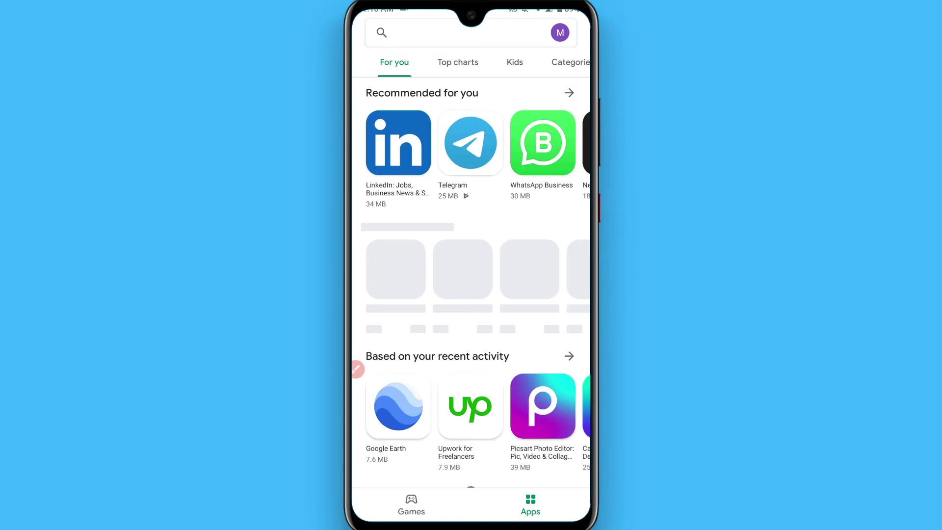
left_click(456, 33)
type("inst")
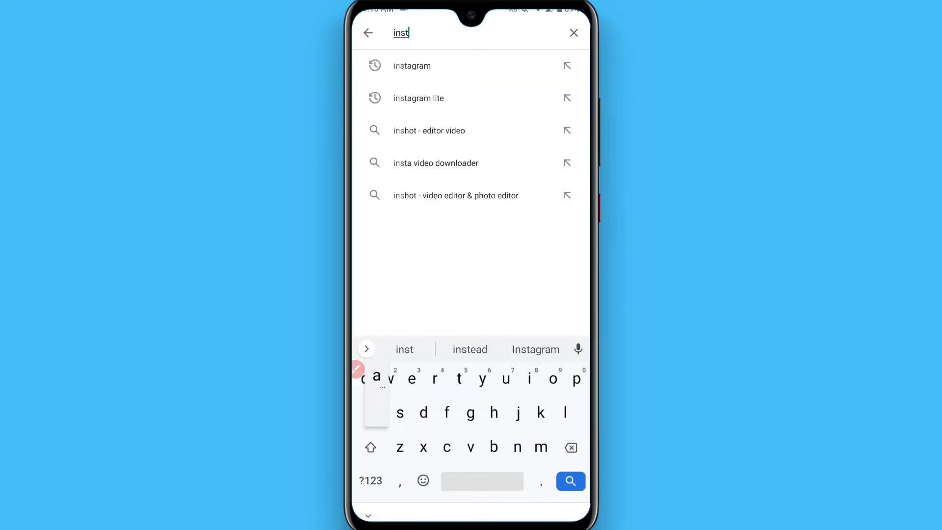
type("a")
left_click(411, 66)
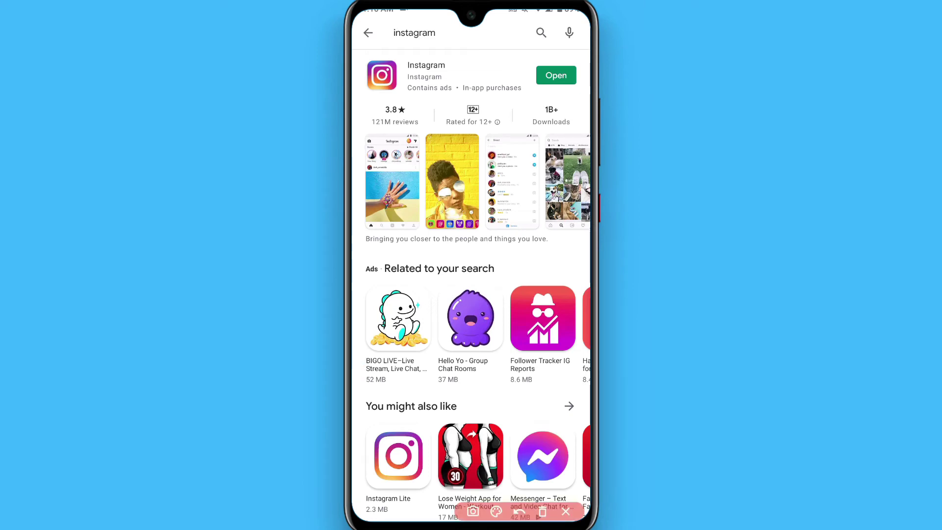
left_click_drag(460, 198, 536, 150)
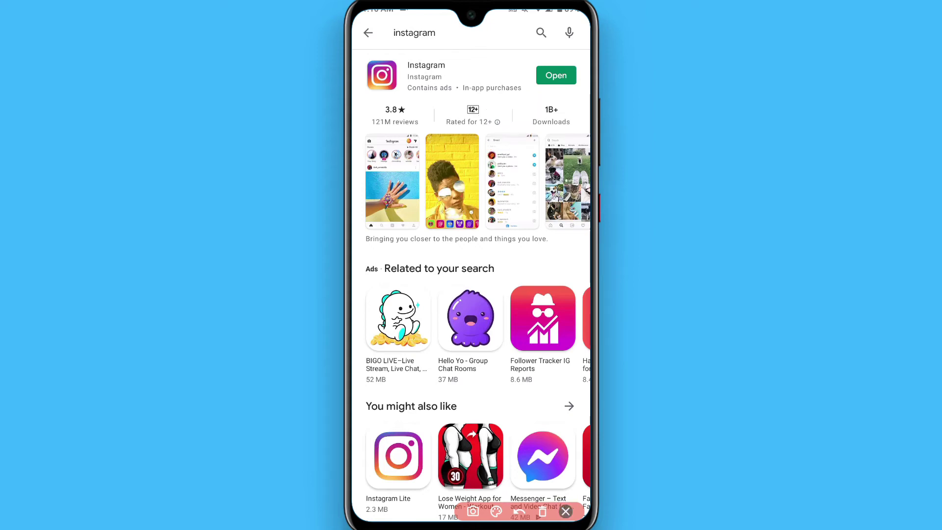
key("Home")
Launch the phone's Settings app.
left_click(388, 187)
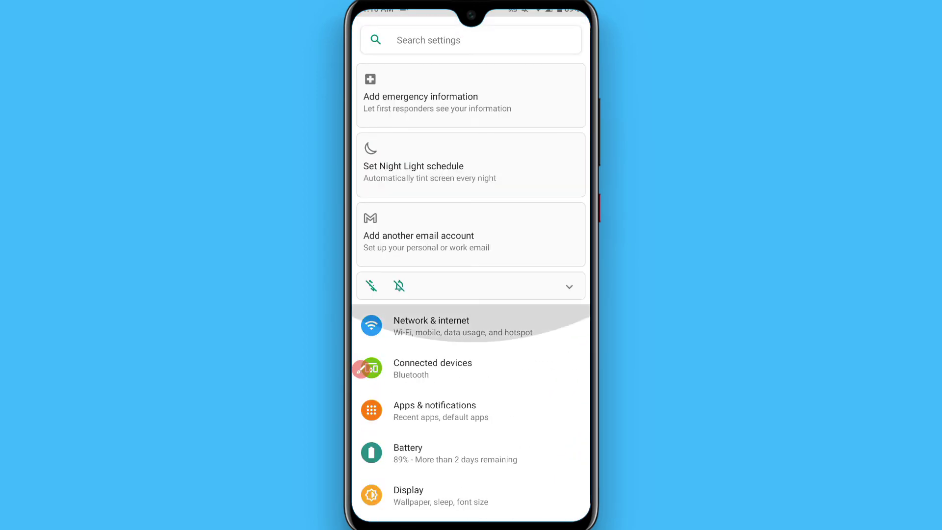
scroll(471, 294, "down", 1)
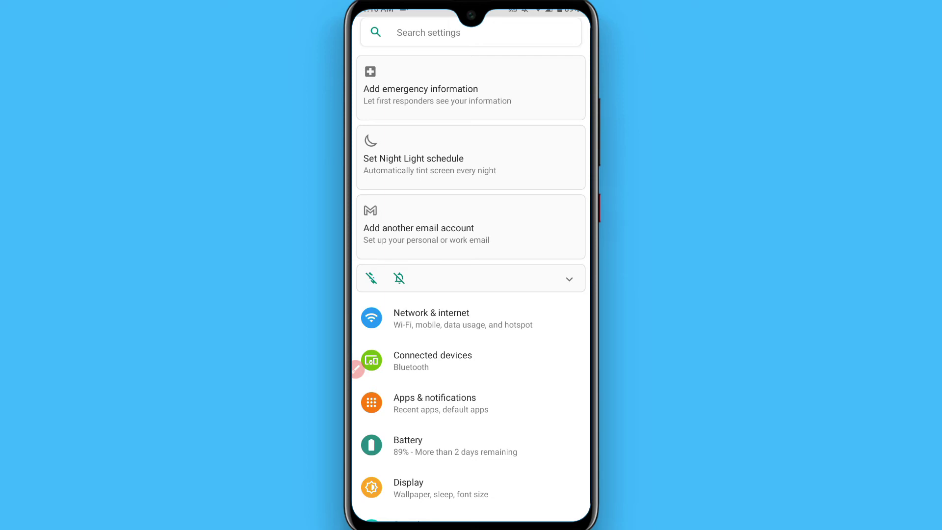
scroll(471, 295, "down", 2)
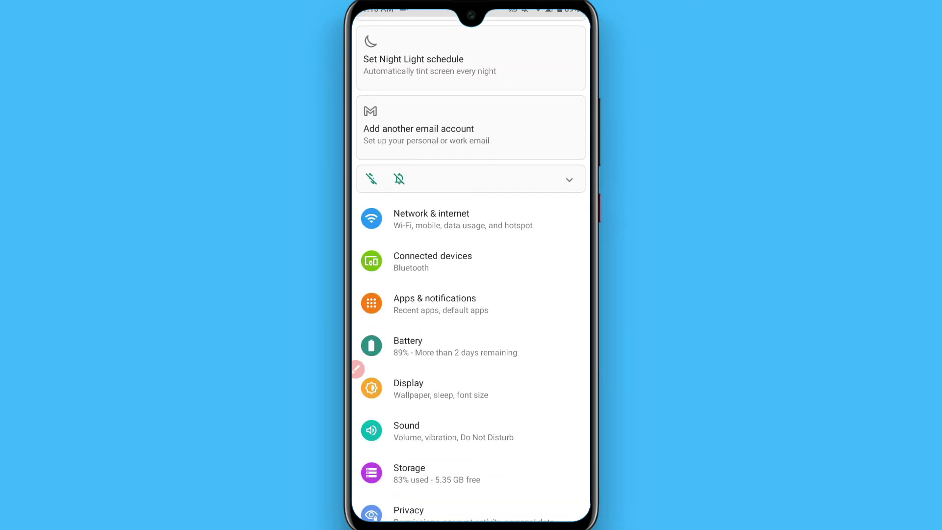
Go through Apps & notifications and the full list of 99 apps to Instagram.
left_click(471, 304)
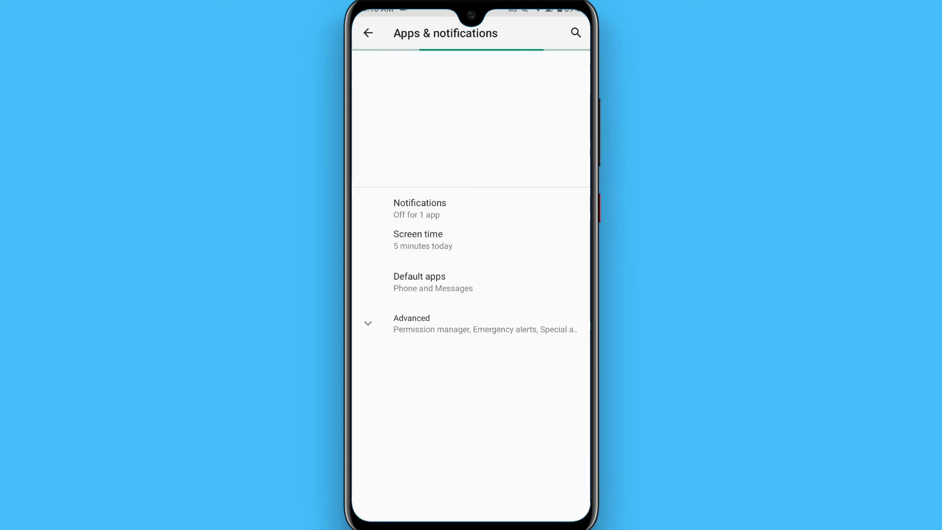
left_click(471, 172)
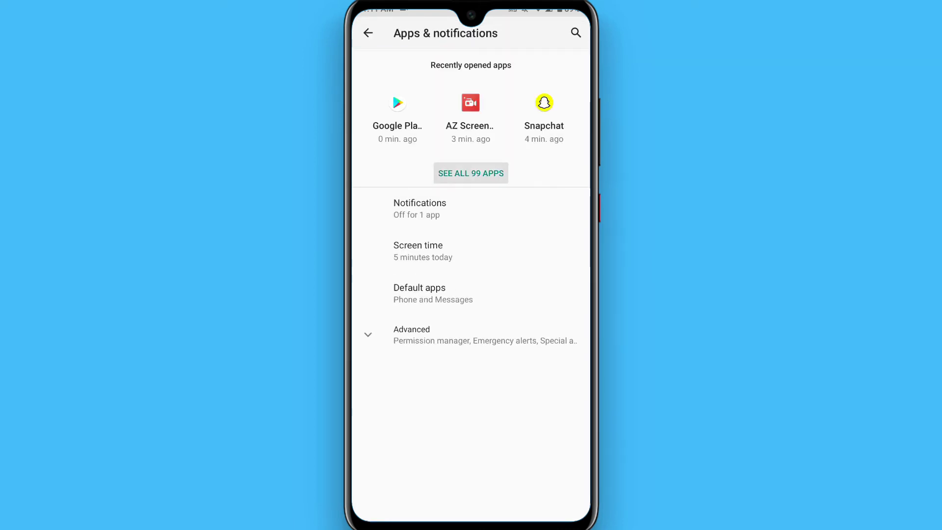
left_click(471, 181)
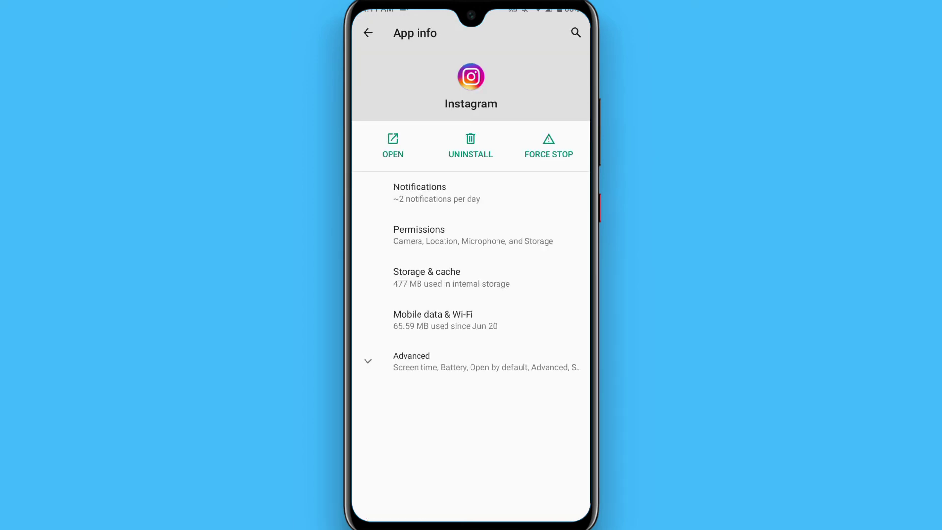
Open Instagram's Storage & cache page.
left_click(471, 278)
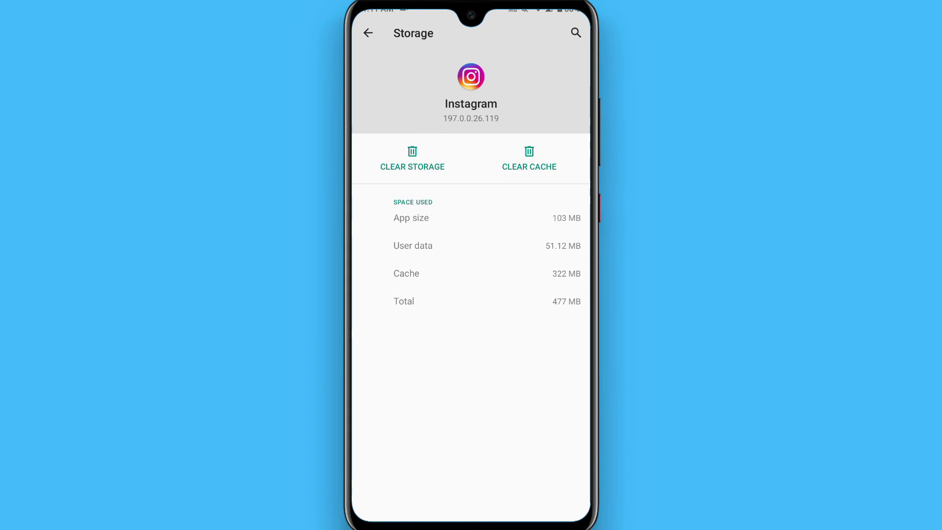